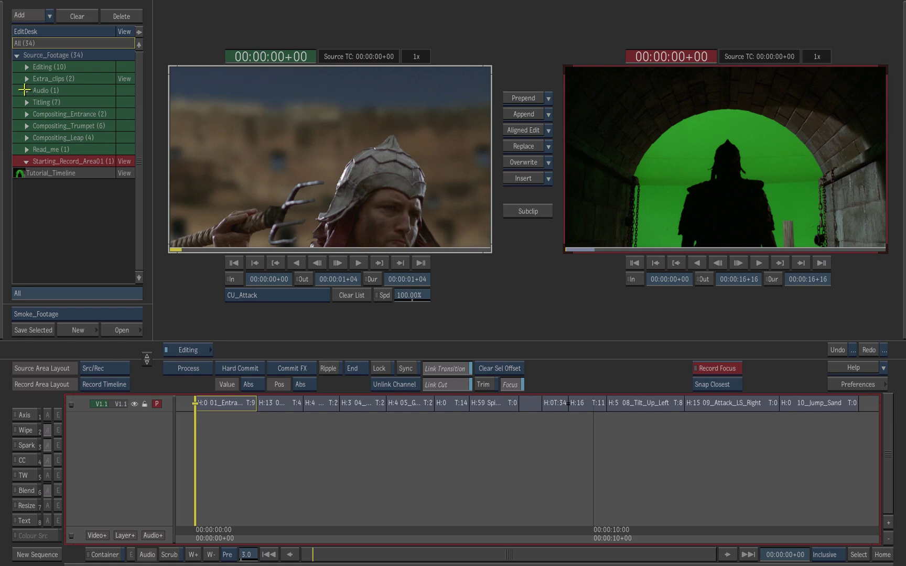
Expand the Audio folder and copy Xball_audio onto the timeline below V1.1.
click(25, 91)
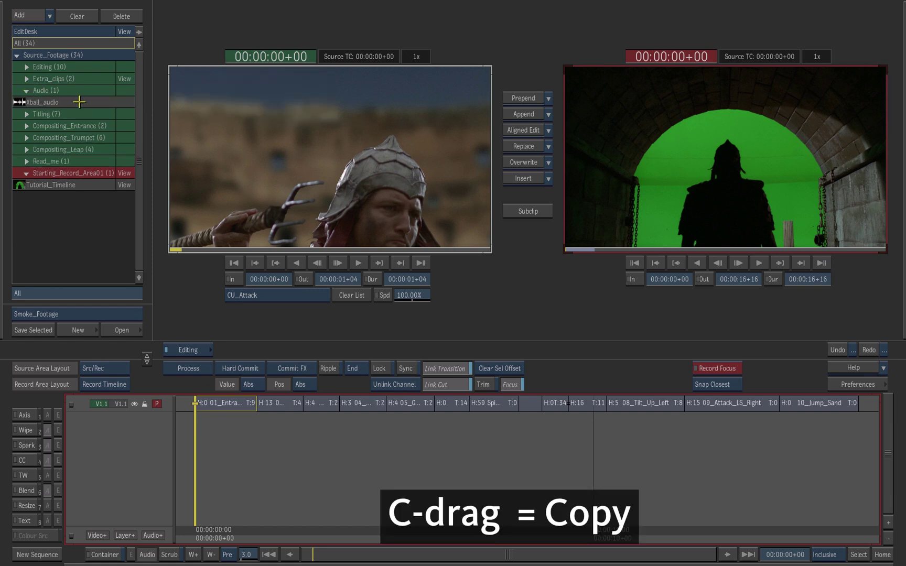
drag(80, 101, 214, 460)
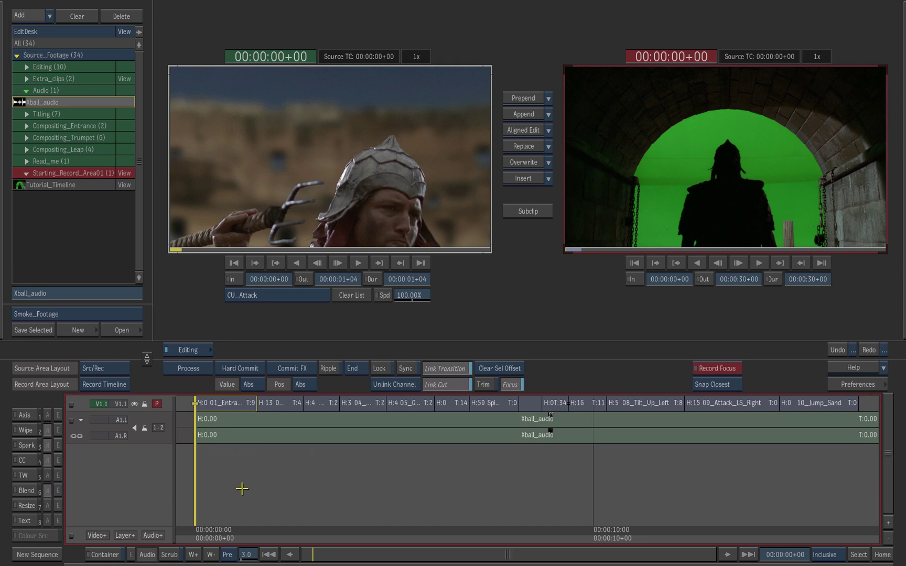
Select the A1.L/A1.R Xball_audio track to show the audio effects list.
click(236, 424)
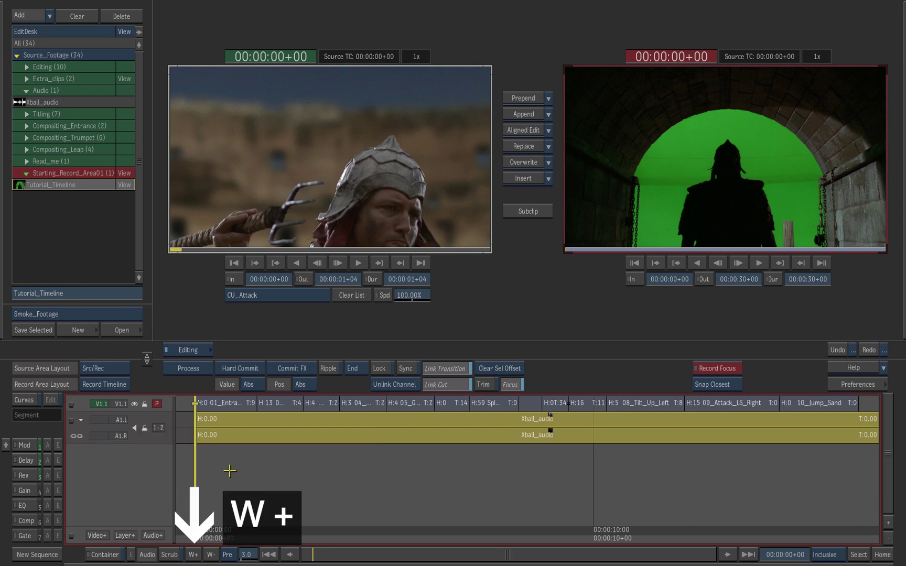
Display waveforms on the A1.L and A1.R Xball_audio channels.
key(w)
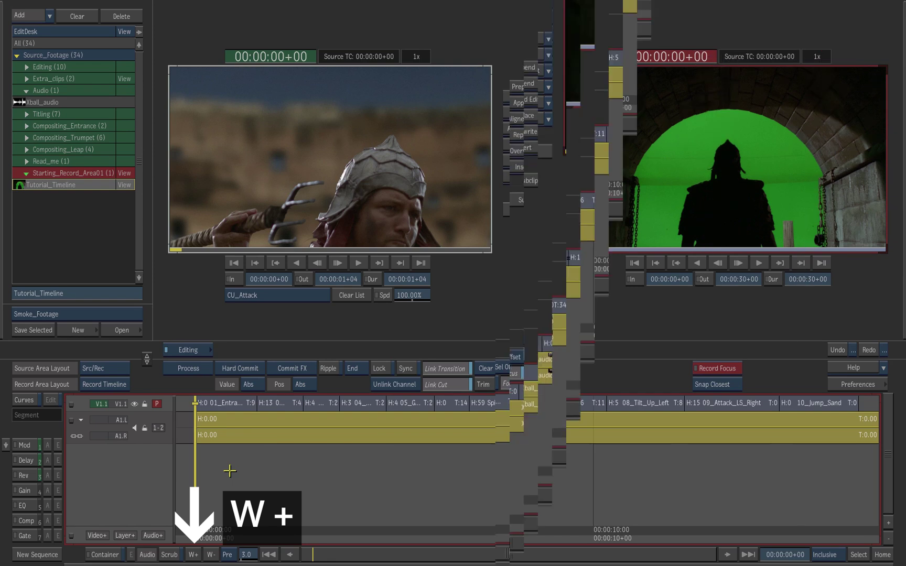
key(w)
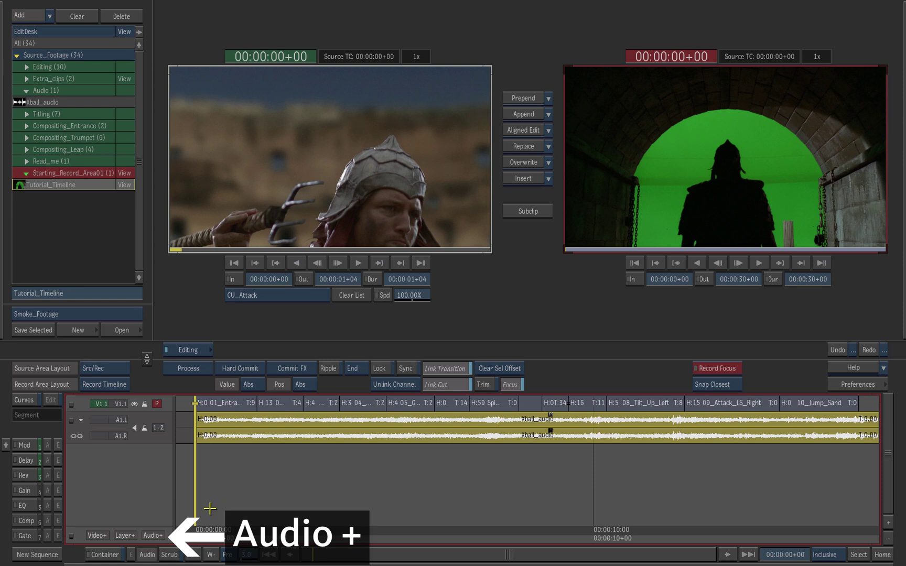
click(147, 534)
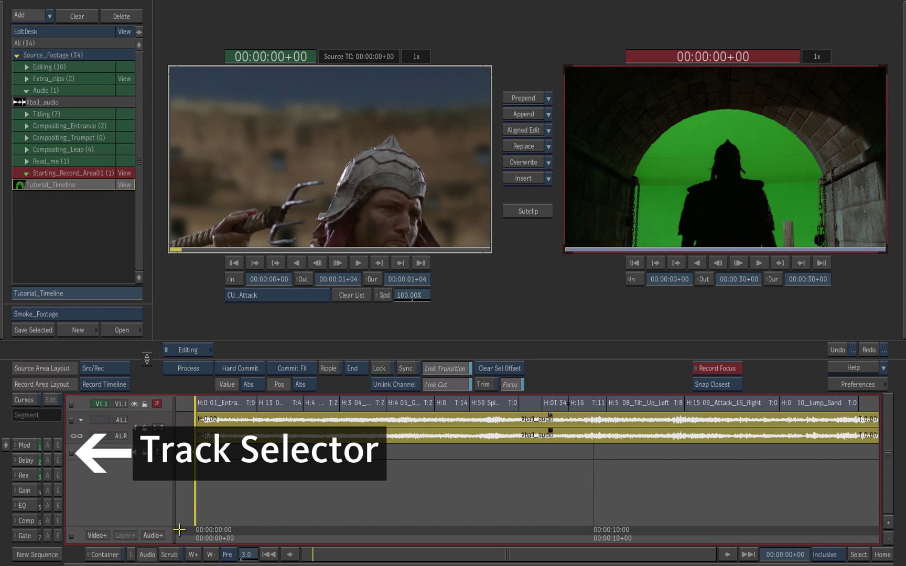
click(77, 452)
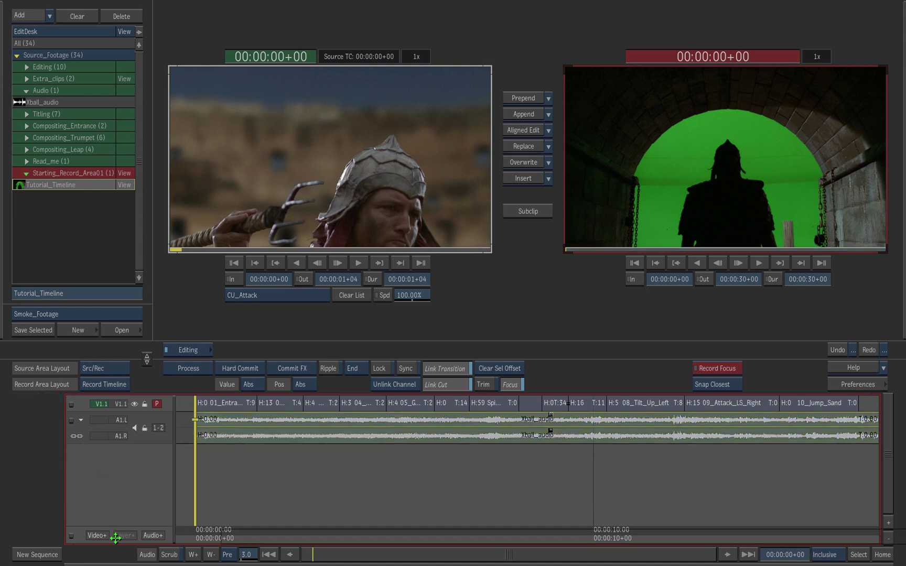
drag(108, 483, 105, 559)
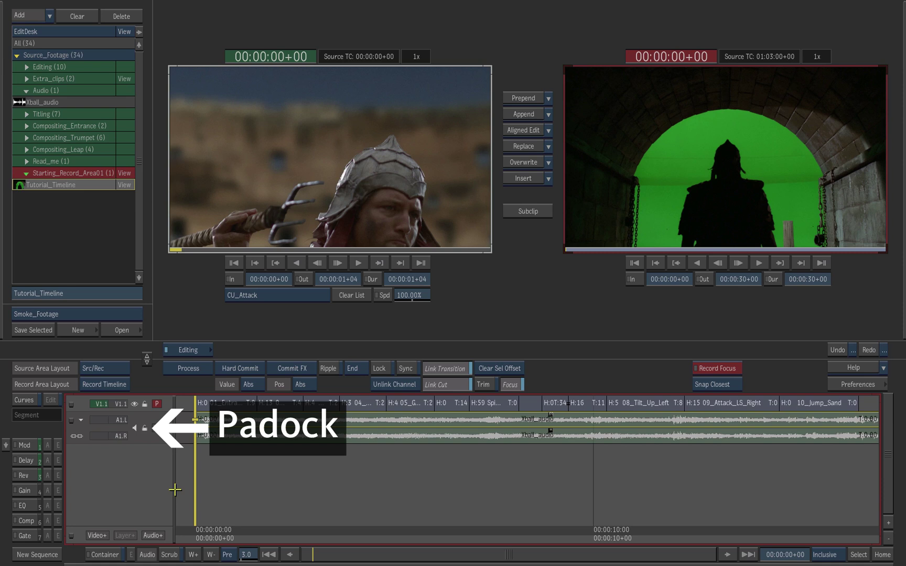
Lock the A1.L/A1.R Xball_audio track with its header padlock.
click(143, 427)
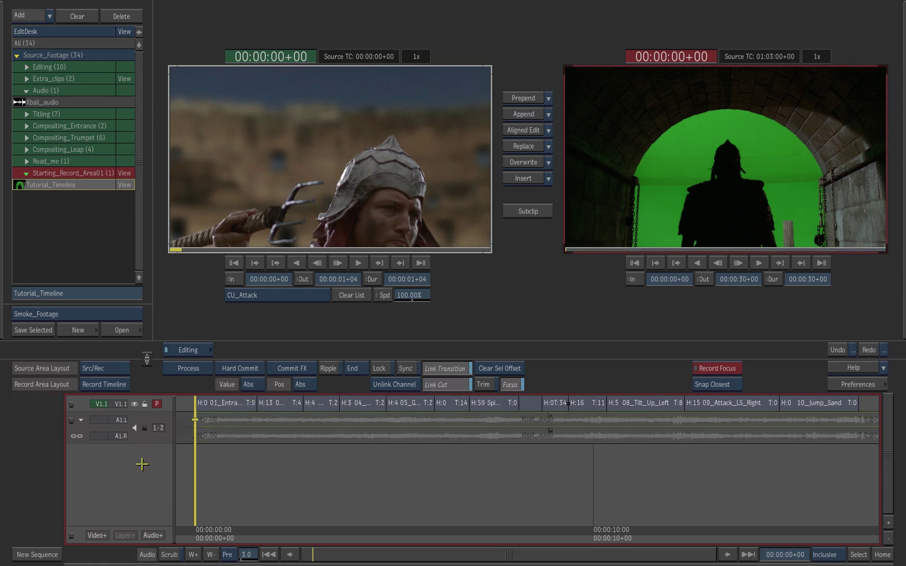